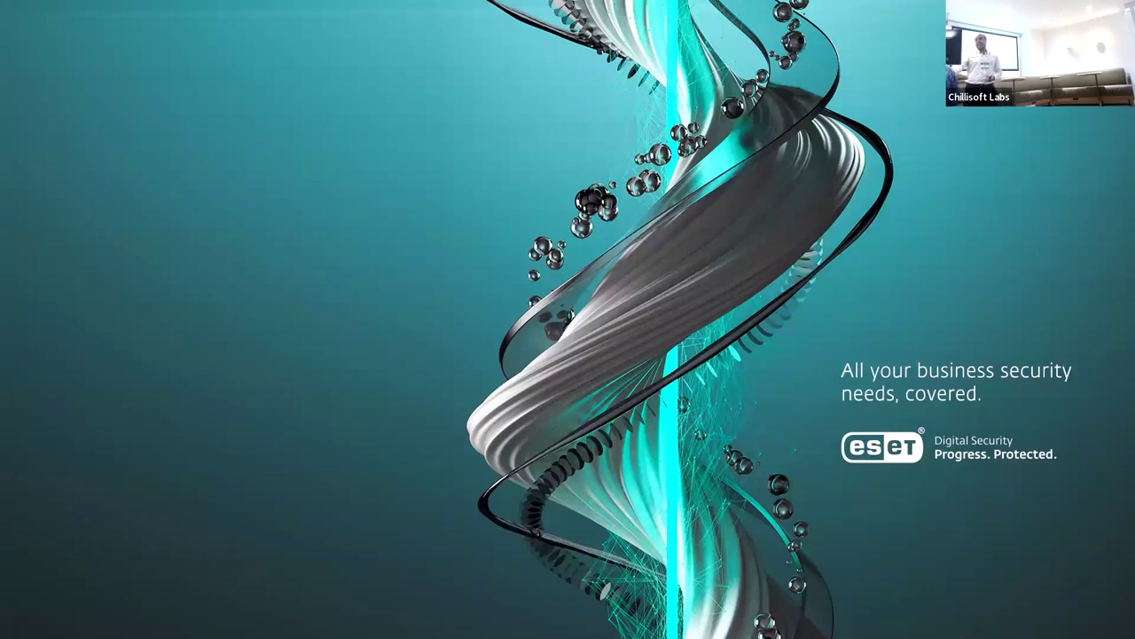
# Switch to AttackIQ to view the tests of the Sandworm Team (G0034) [Need for Security] assessment
pyautogui.hotkey('alt', 'Tab')
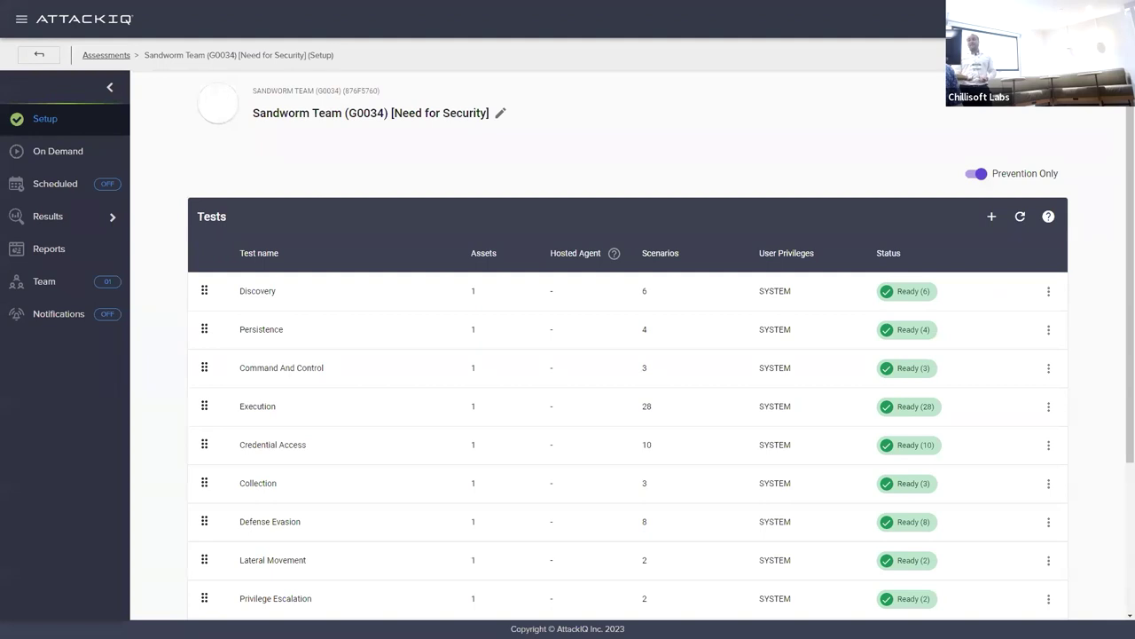
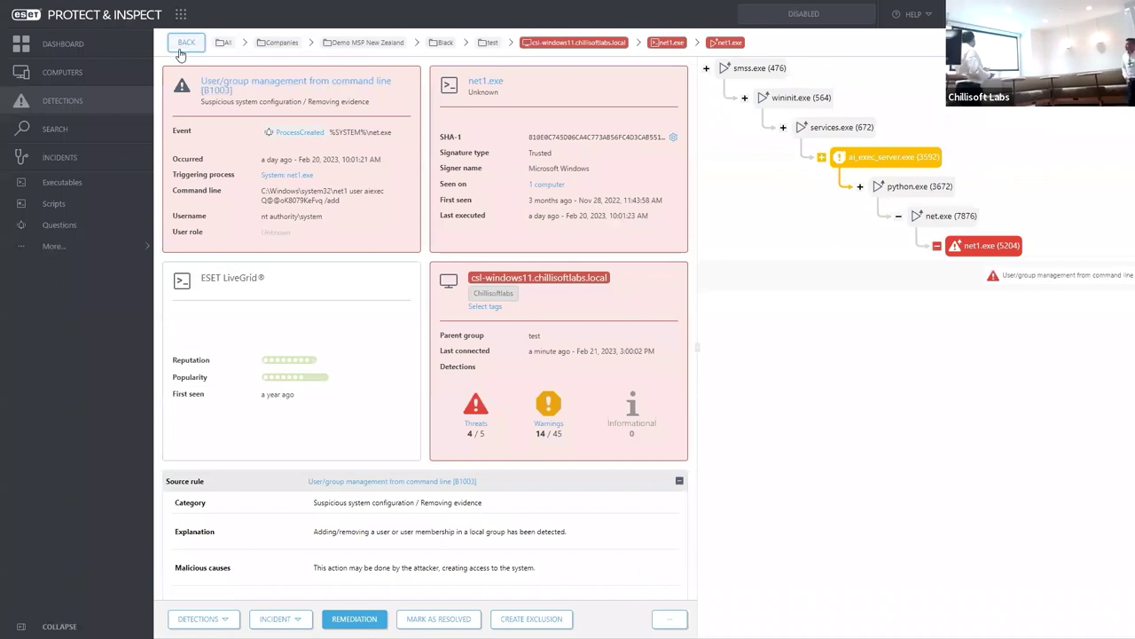
# Assign the "Isolate computer from network" user action to the rule "Potential Lateral Movement - Remote WINRS activity detected [E0903]"
pyautogui.click(295, 82)
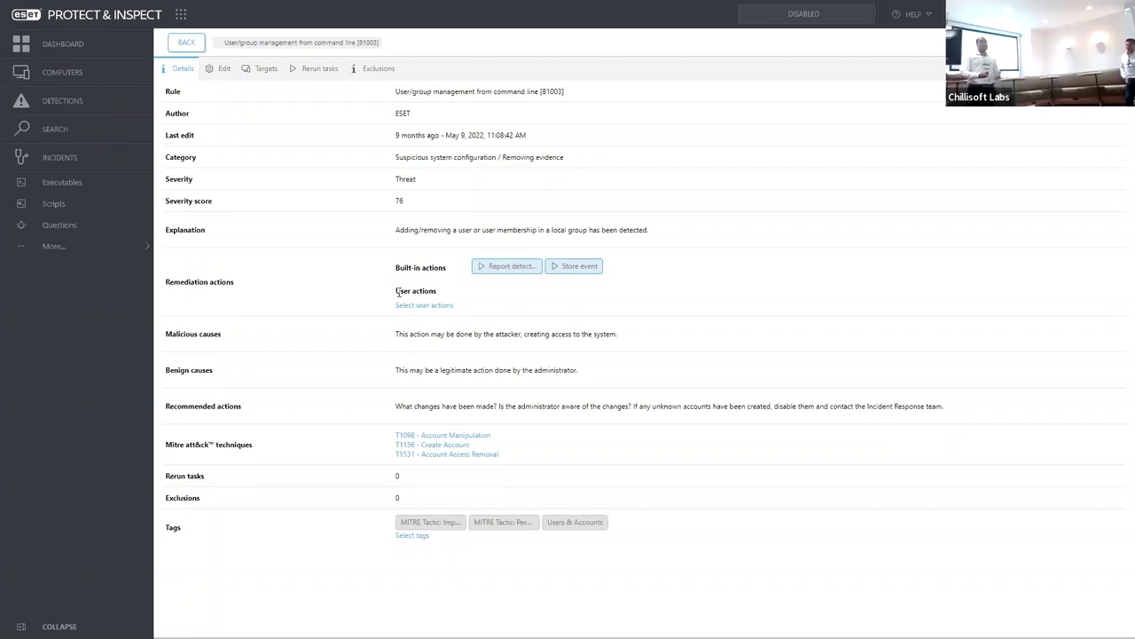
pyautogui.click(417, 305)
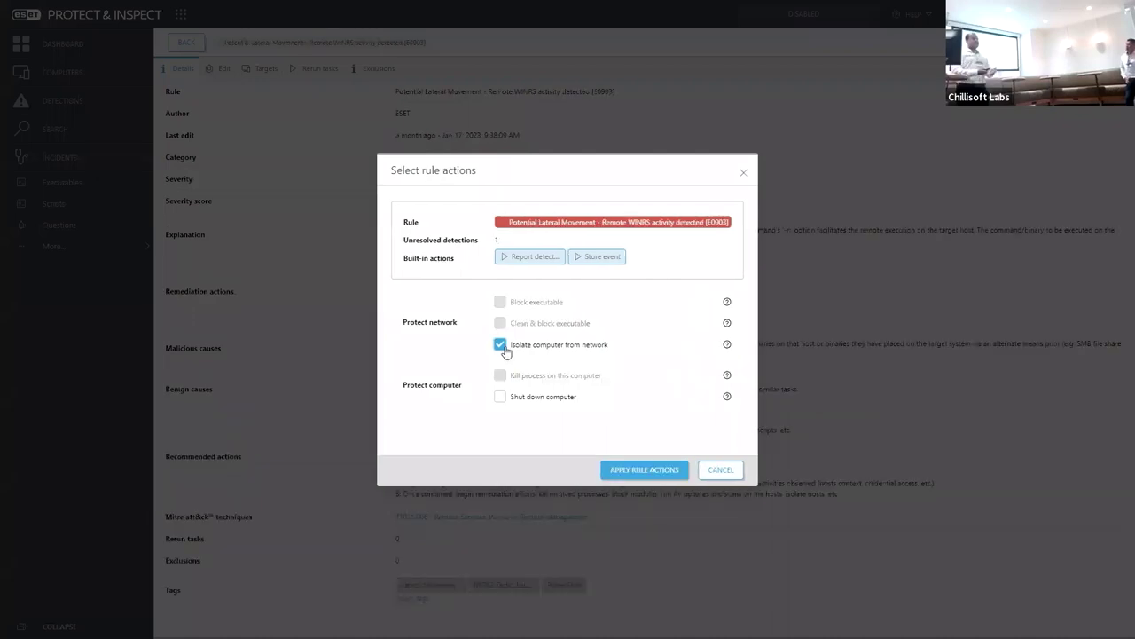
pyautogui.click(625, 471)
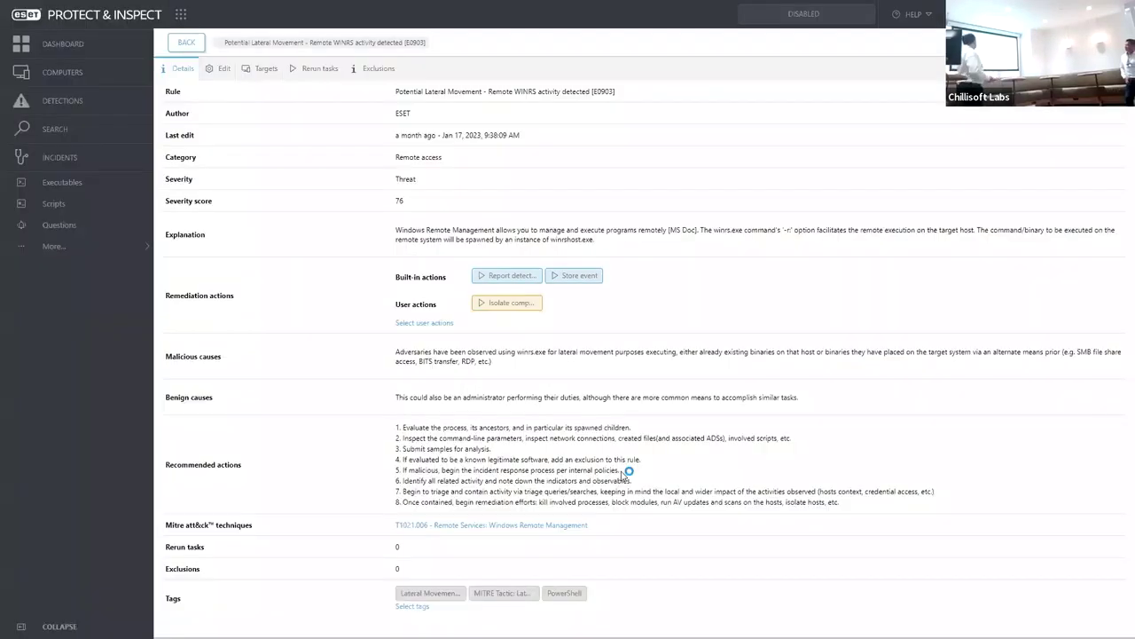
# From the dashboard, inspect the detection "File modified in %startup% folder by suspicious process [A0127a]" and its incident's related objects
pyautogui.click(113, 52)
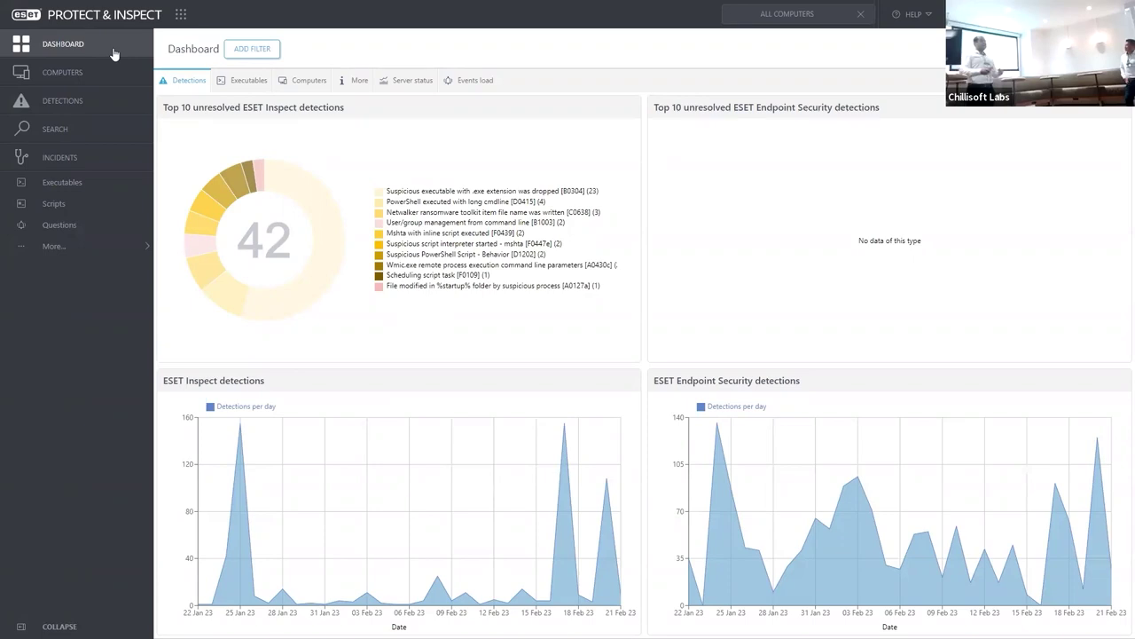
pyautogui.click(262, 174)
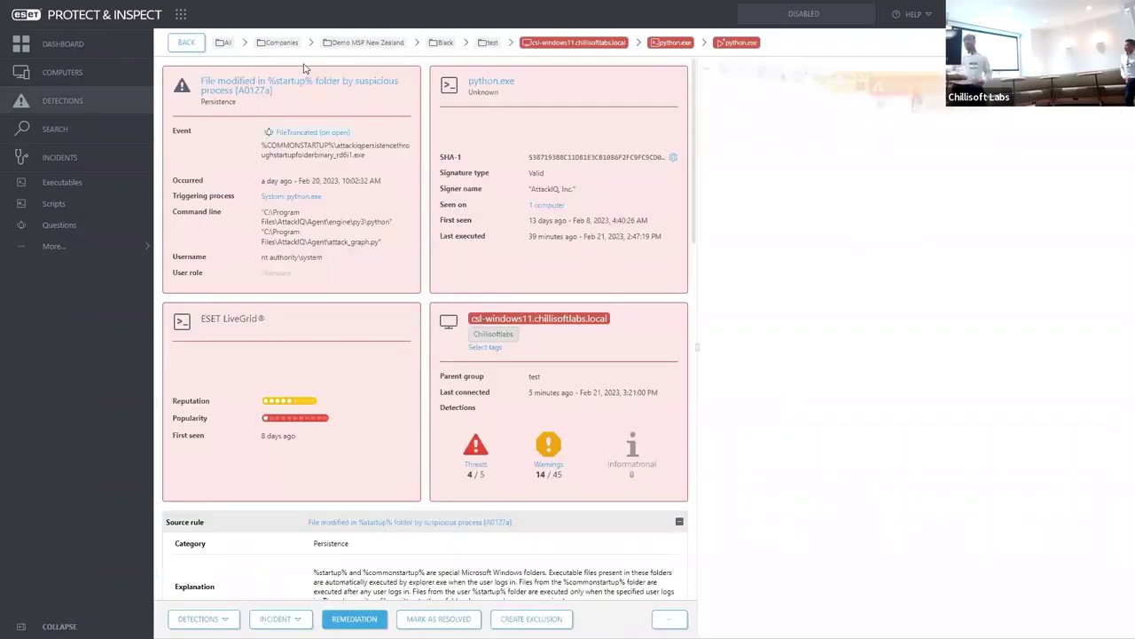
pyautogui.moveTo(439, 203); pyautogui.dragTo(645, 218)
pyautogui.moveTo(225, 420)
pyautogui.mouseDown()
pyautogui.moveTo(177, 398)
pyautogui.moveTo(225, 421)
pyautogui.mouseUp()
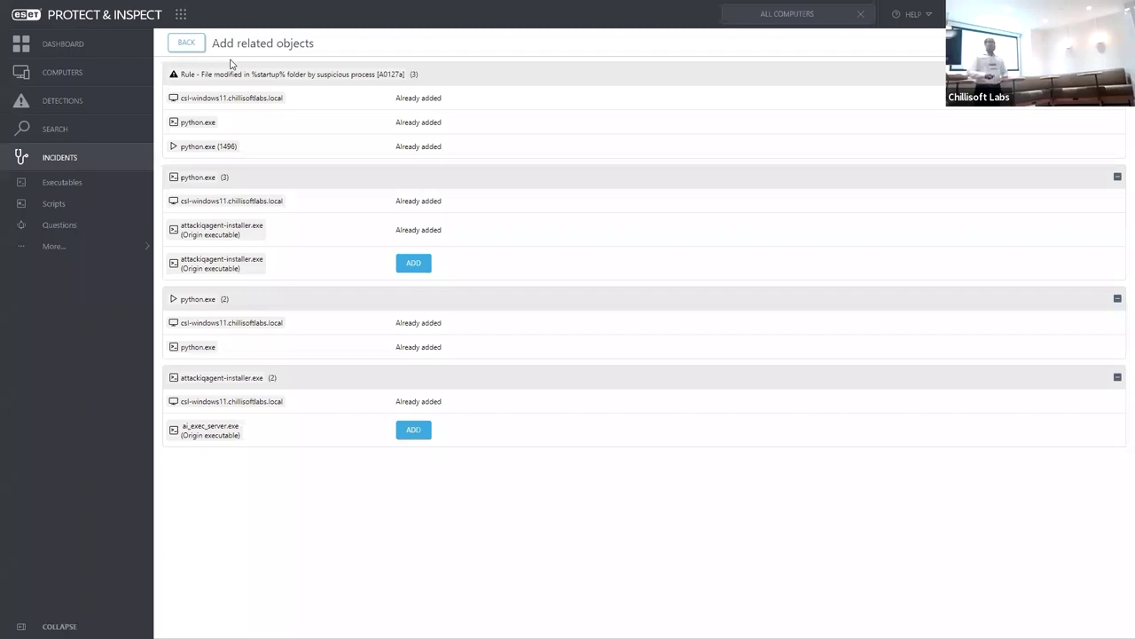
pyautogui.click(186, 43)
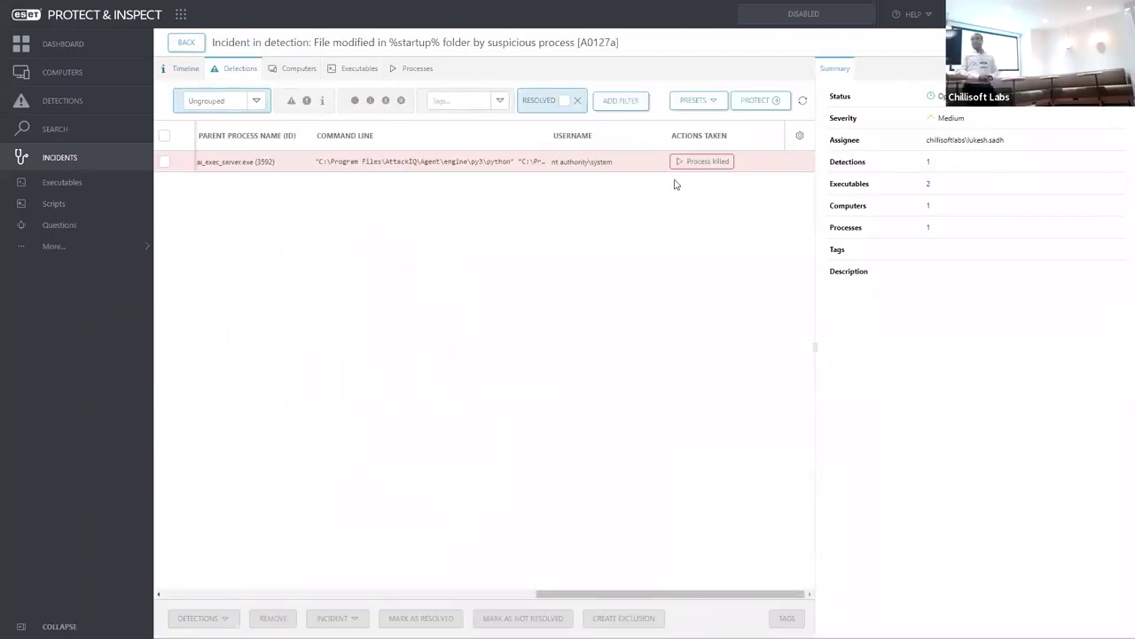
# Open the threat-severity detections of the incident's computer csl-windows11.chillisoftlabs.local
pyautogui.click(289, 74)
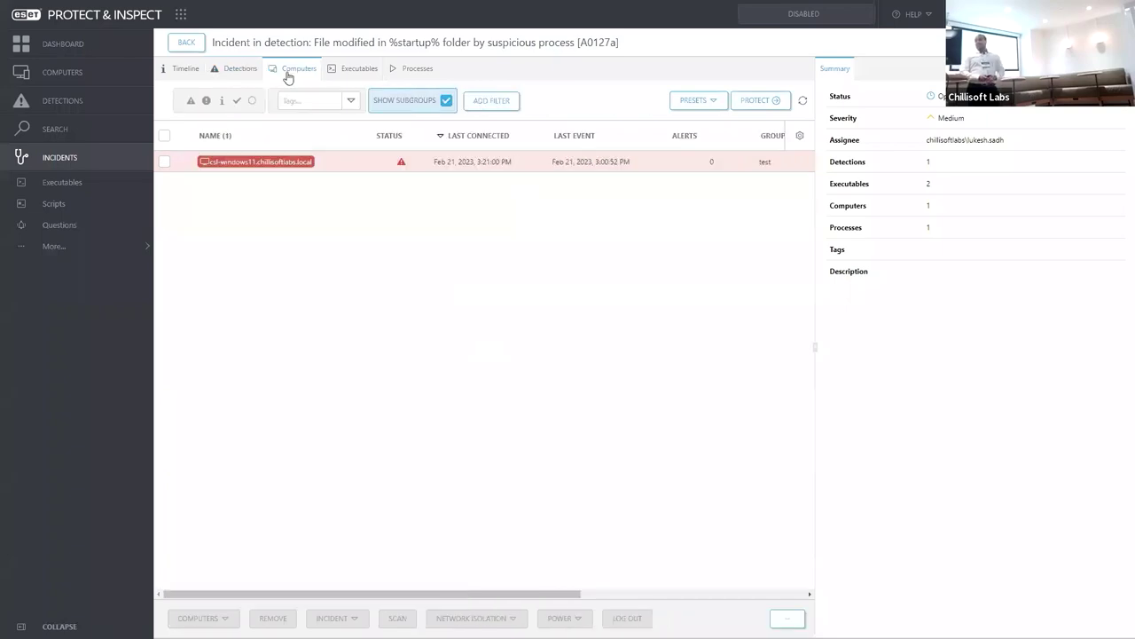
pyautogui.click(479, 161)
pyautogui.click(873, 390)
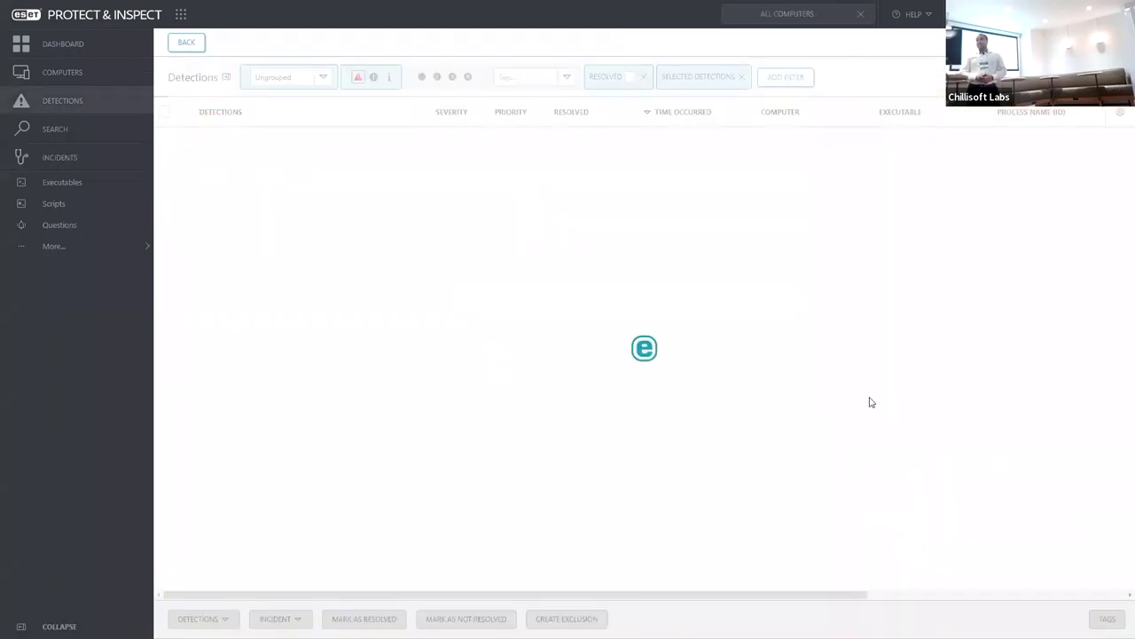
# Examine the threat detections' details, including "Known malicious PowerShell cmdlet [D0442]", and their actions taken, and return to the incident's computers
pyautogui.click(211, 222)
pyautogui.click(215, 153)
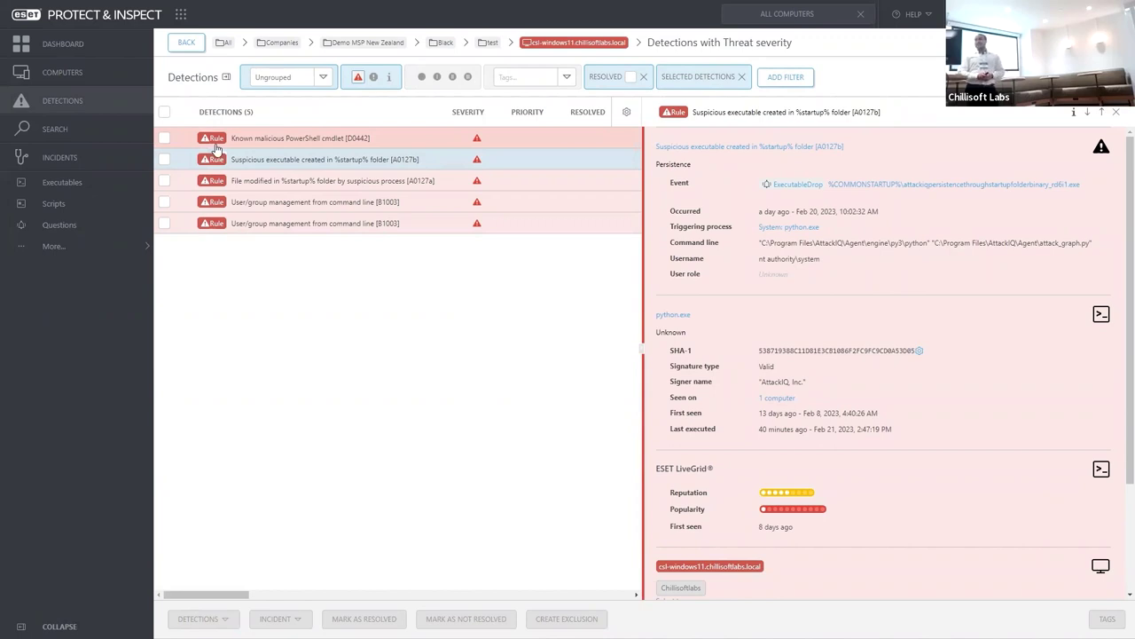
pyautogui.click(216, 144)
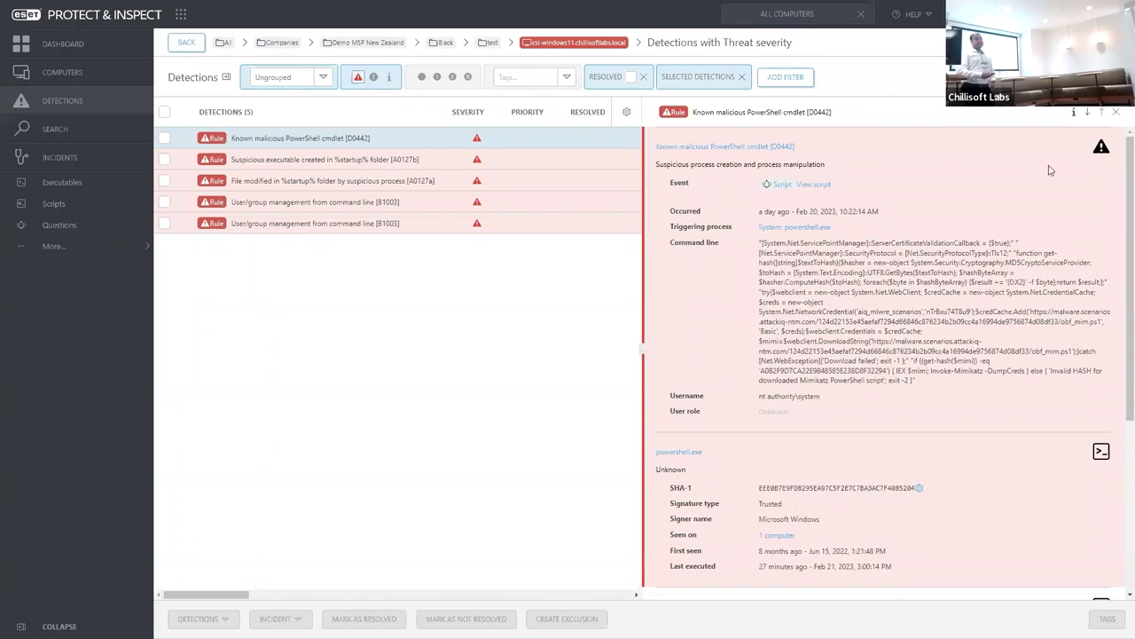
pyautogui.click(1116, 113)
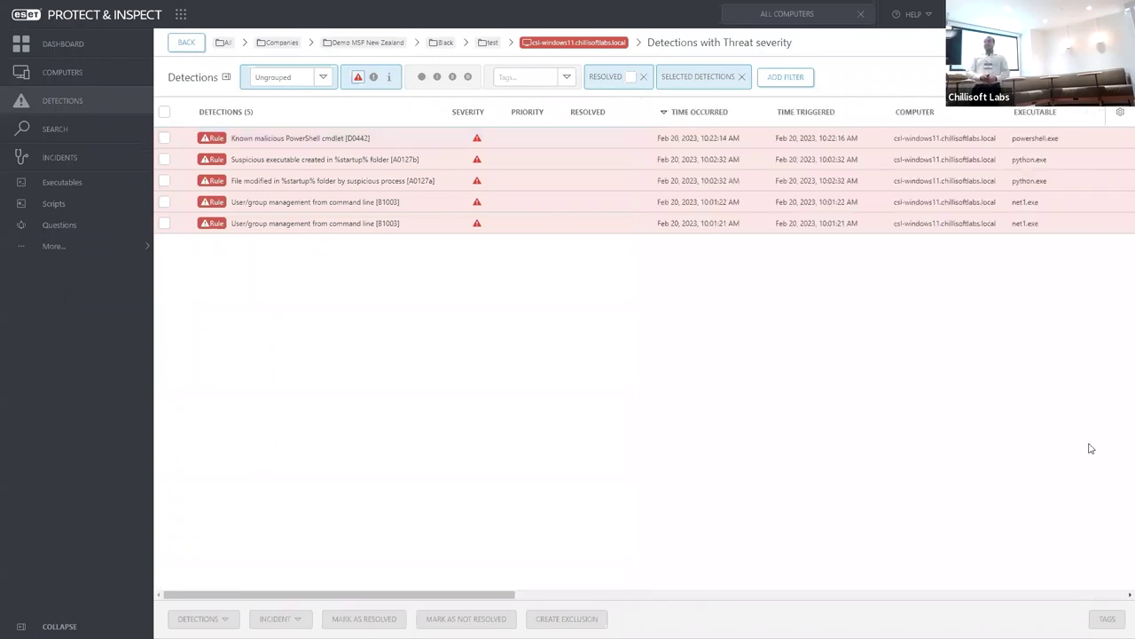
pyautogui.click(1100, 596)
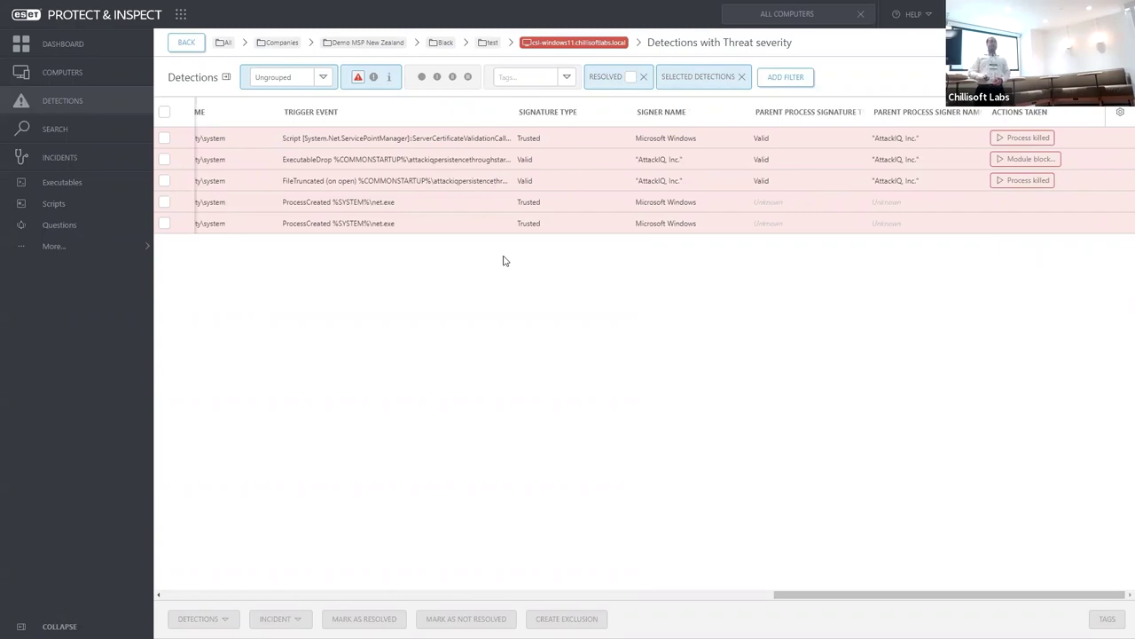
pyautogui.click(174, 42)
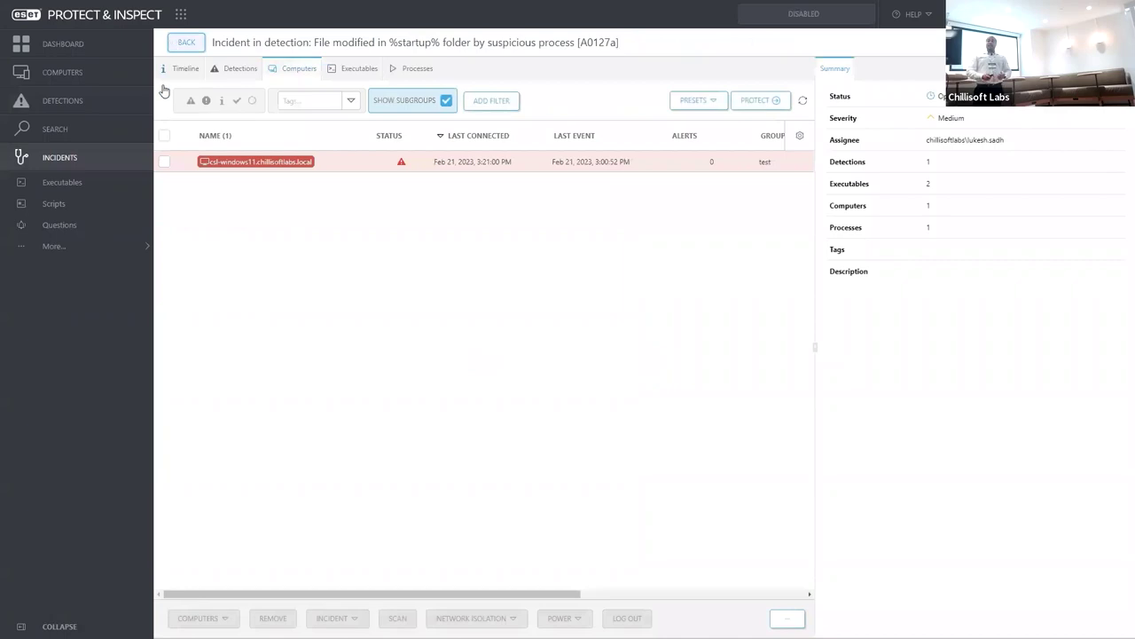
# Isolate the incident's computer csl-windows11.chillisoftlabs.local from the network
pyautogui.click(165, 163)
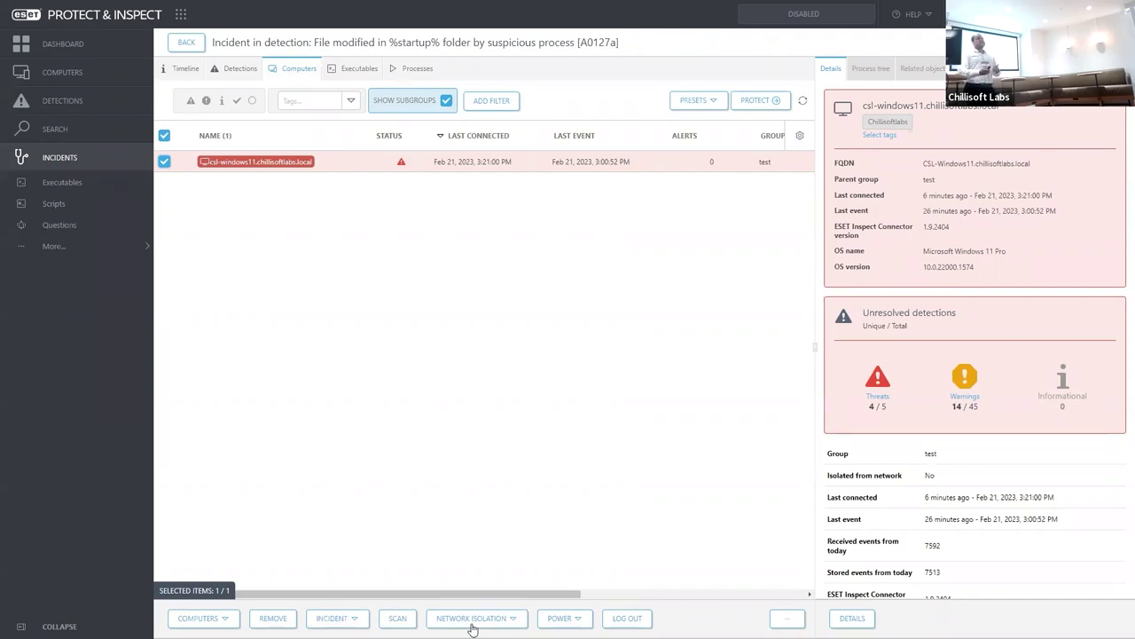
pyautogui.click(472, 621)
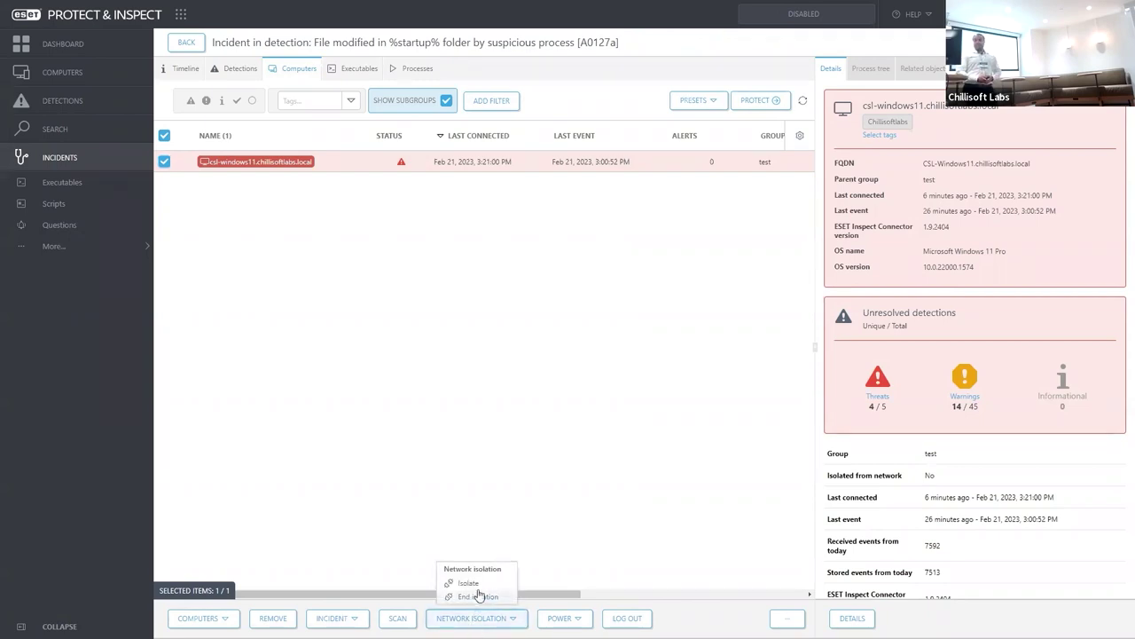
pyautogui.click(477, 585)
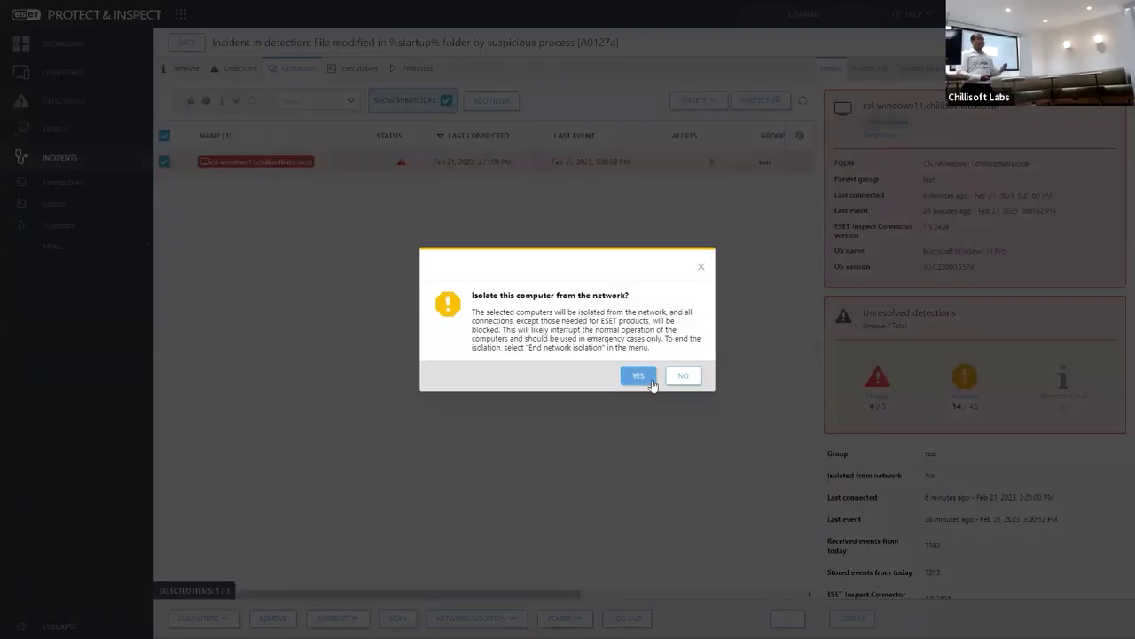
pyautogui.click(640, 376)
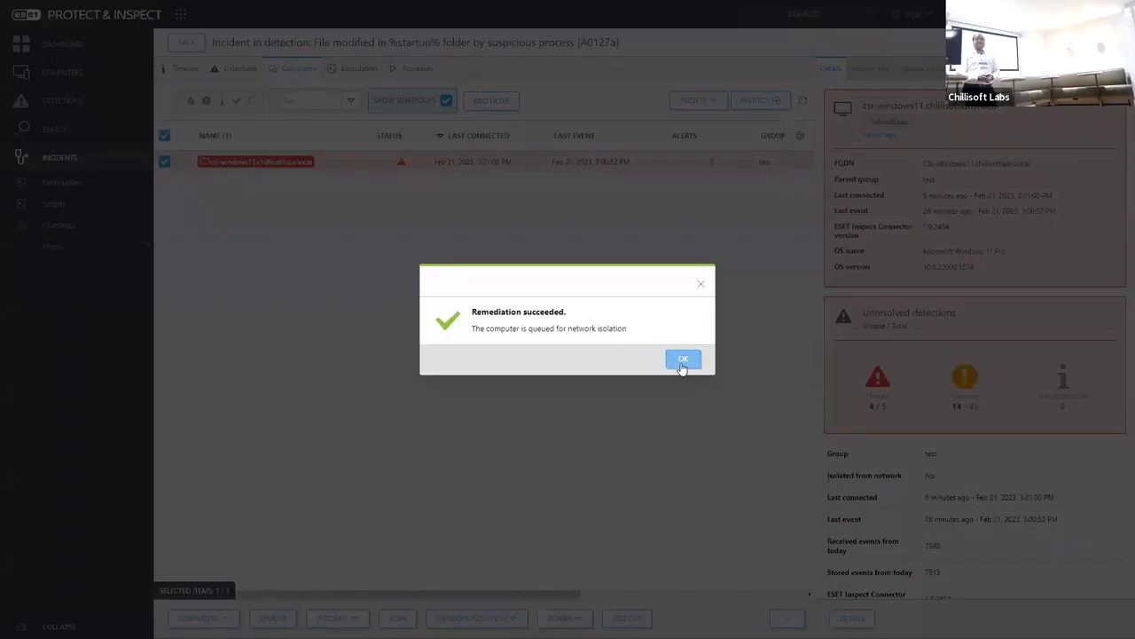
pyautogui.click(683, 359)
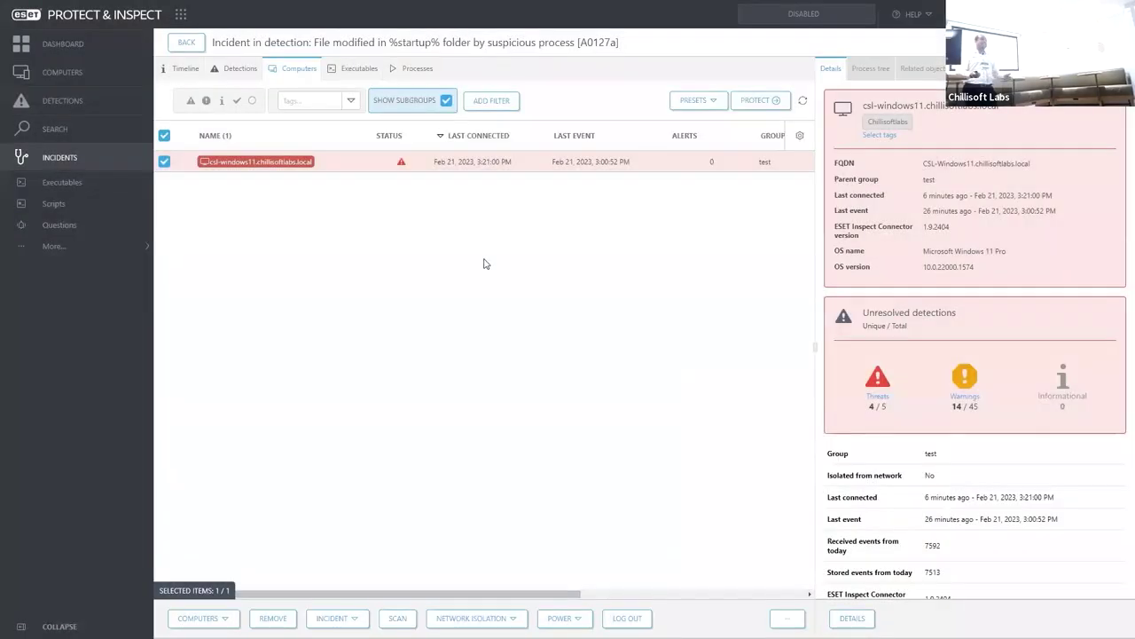
# Inspect the details of the incident's executables python.exe and attackiqagent-installer.exe
pyautogui.click(335, 76)
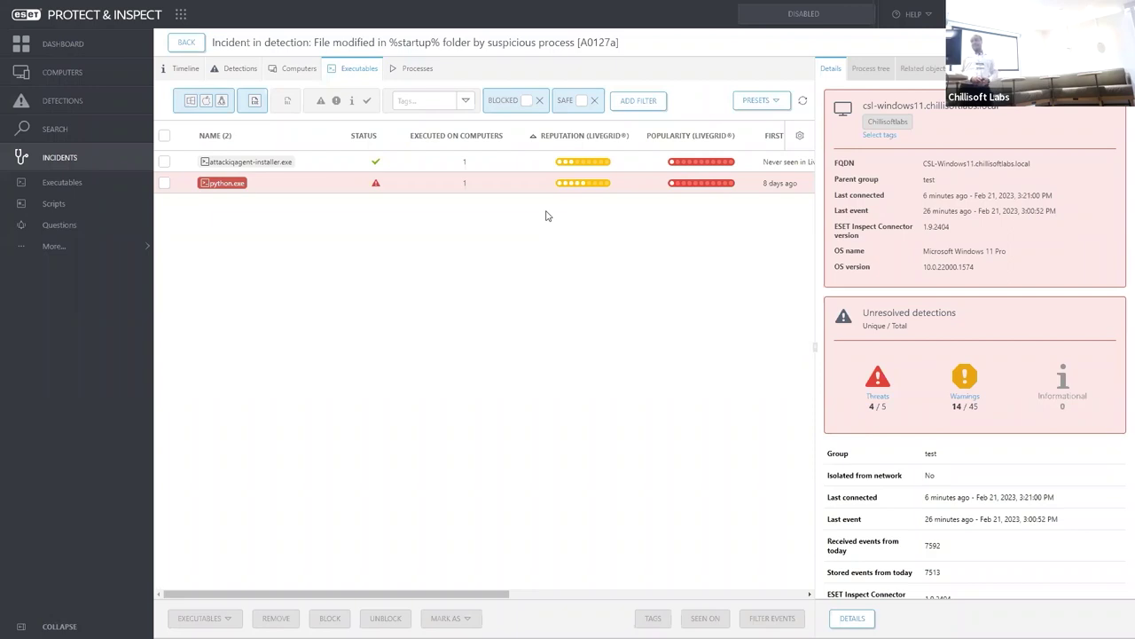
pyautogui.click(222, 182)
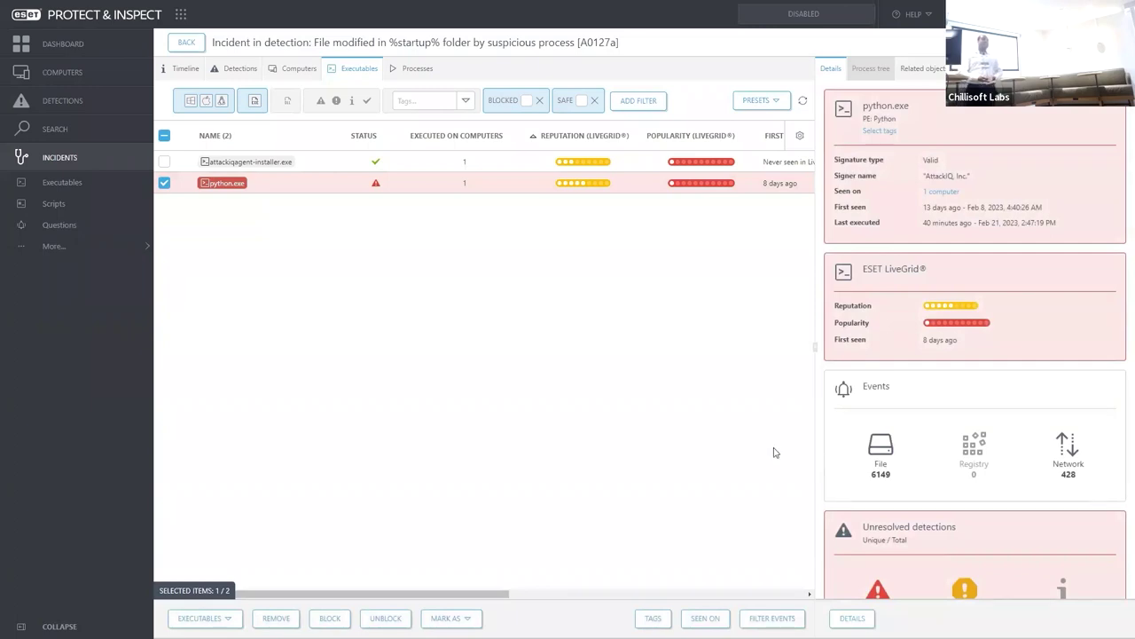
pyautogui.click(208, 162)
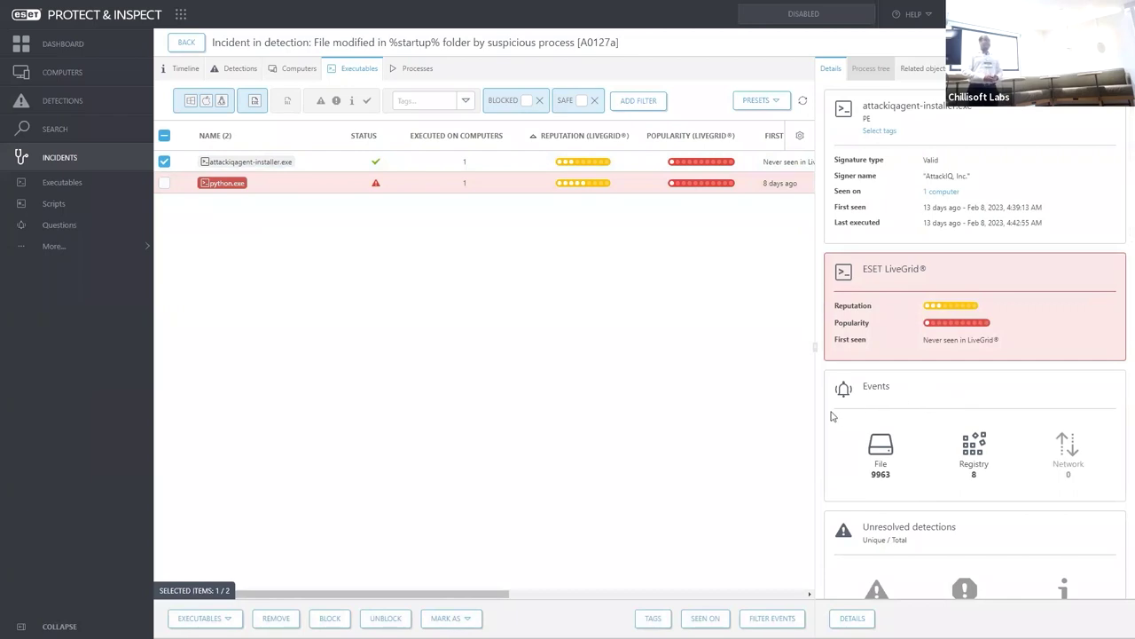
# Block the hashes of attackiqagent-installer.exe and python.exe on all computers, with clean and quarantine files enabled
pyautogui.click(164, 184)
pyautogui.click(330, 619)
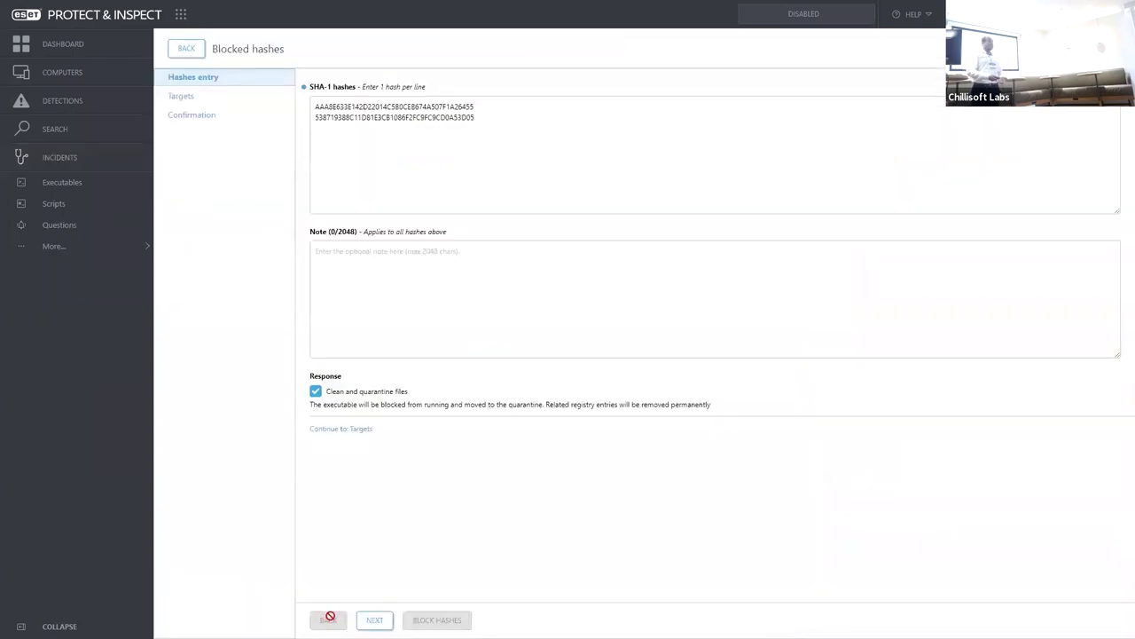
pyautogui.click(374, 620)
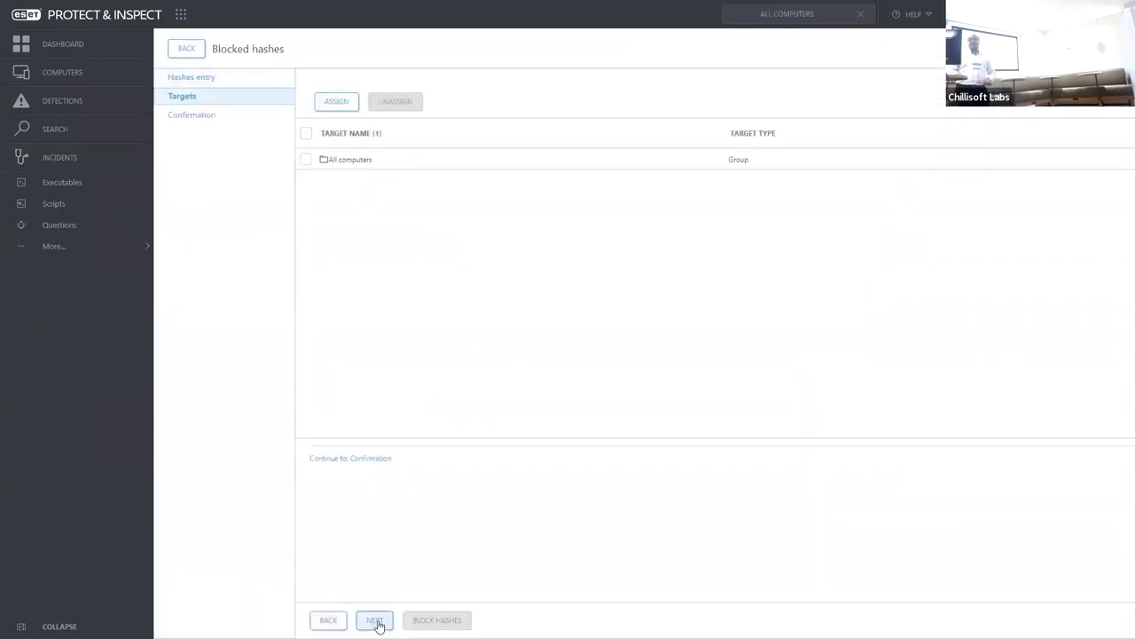
pyautogui.click(374, 620)
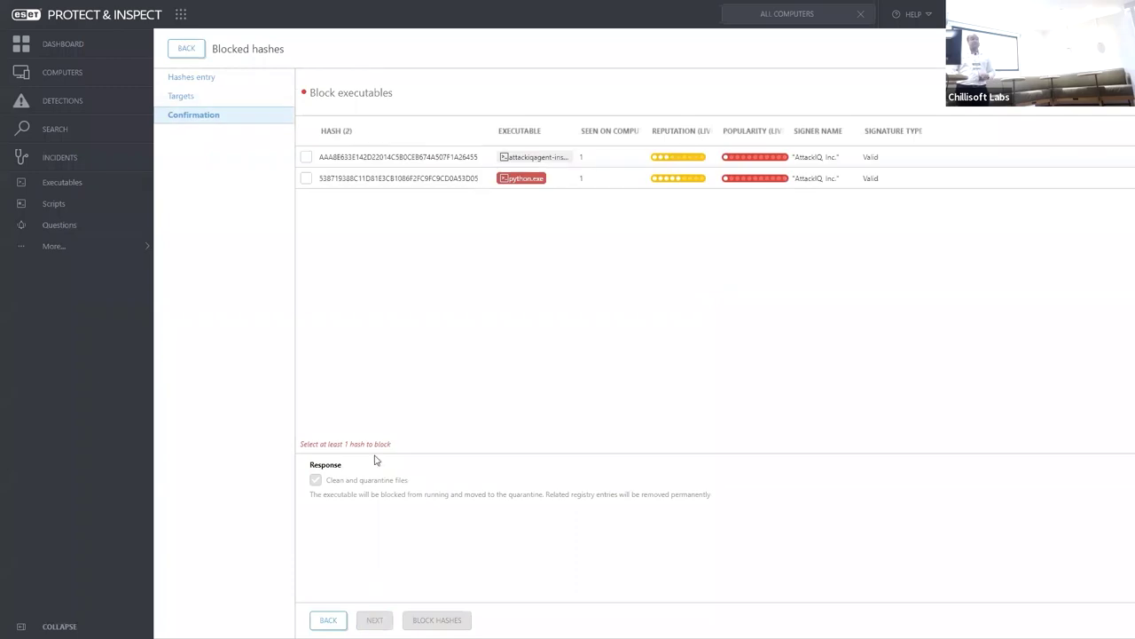
pyautogui.click(307, 157)
pyautogui.click(306, 178)
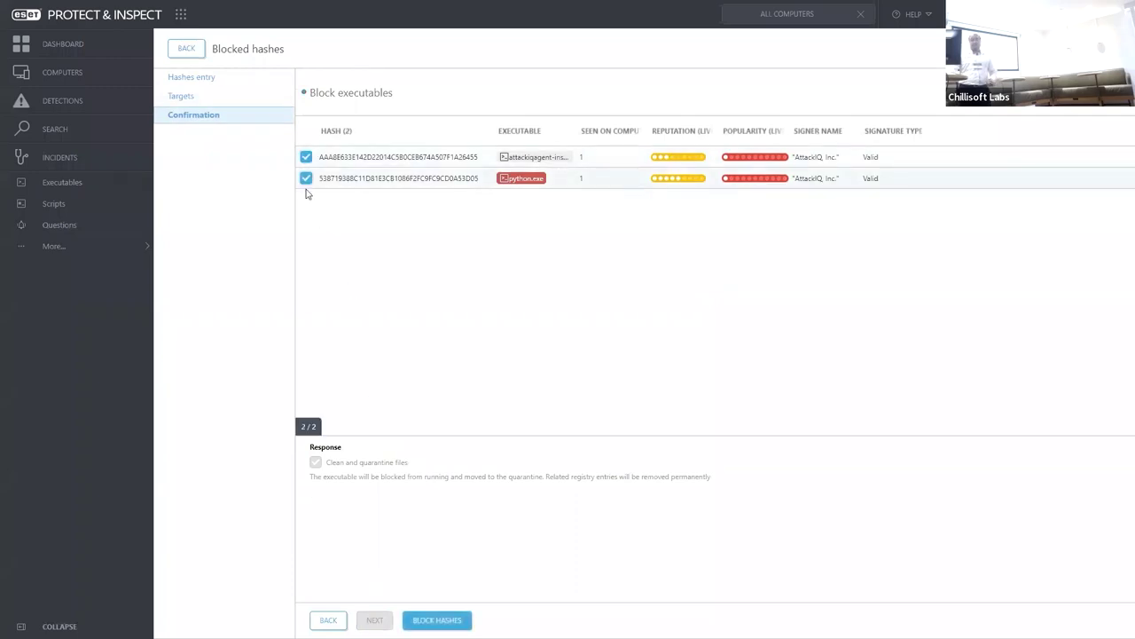
pyautogui.click(438, 621)
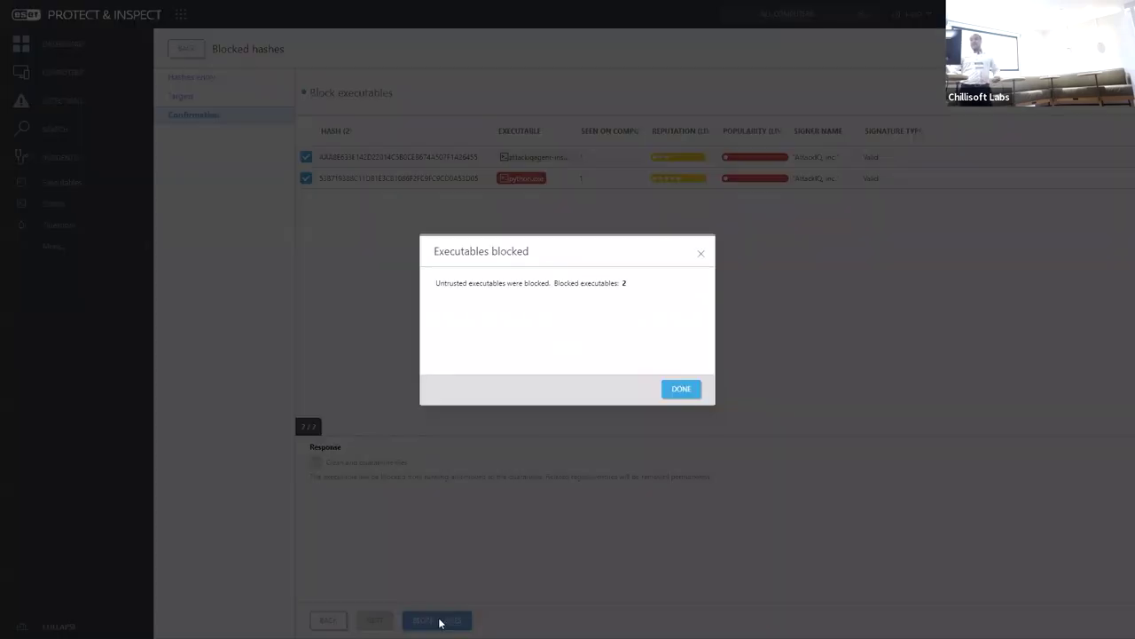
pyautogui.click(678, 392)
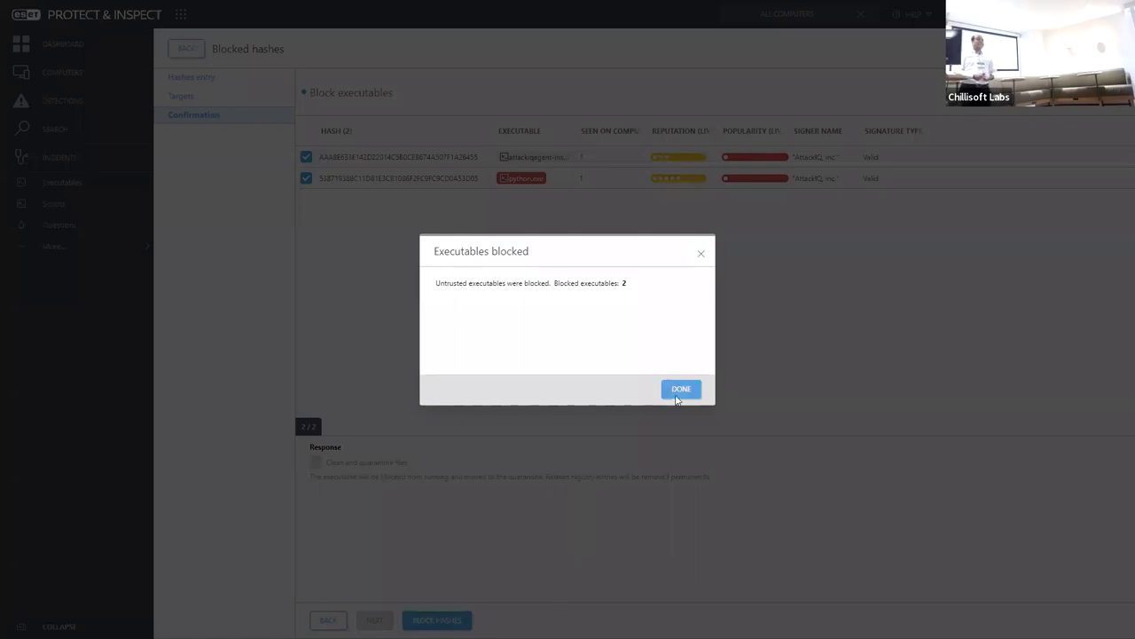